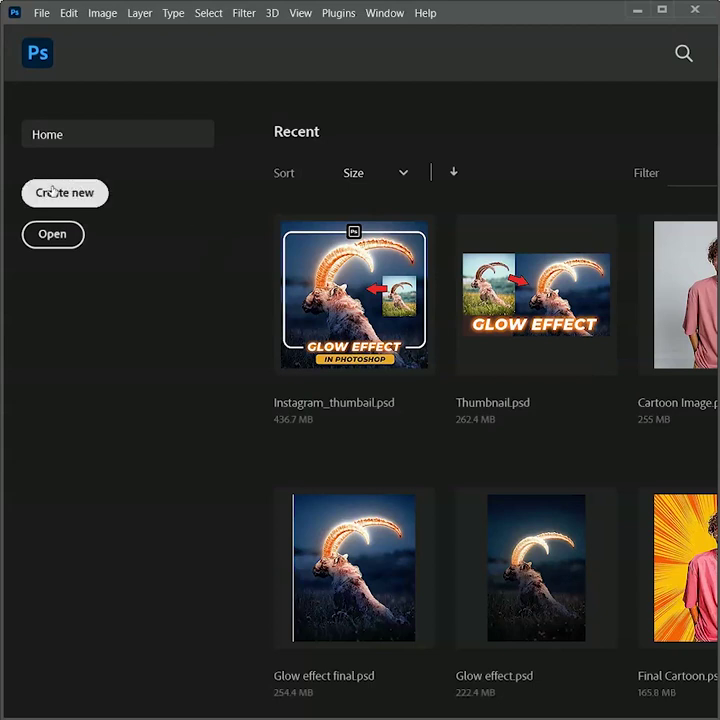
Create a new 2500 x 3500 px RGB document at 72 ppi with a black background
left_click(53, 192)
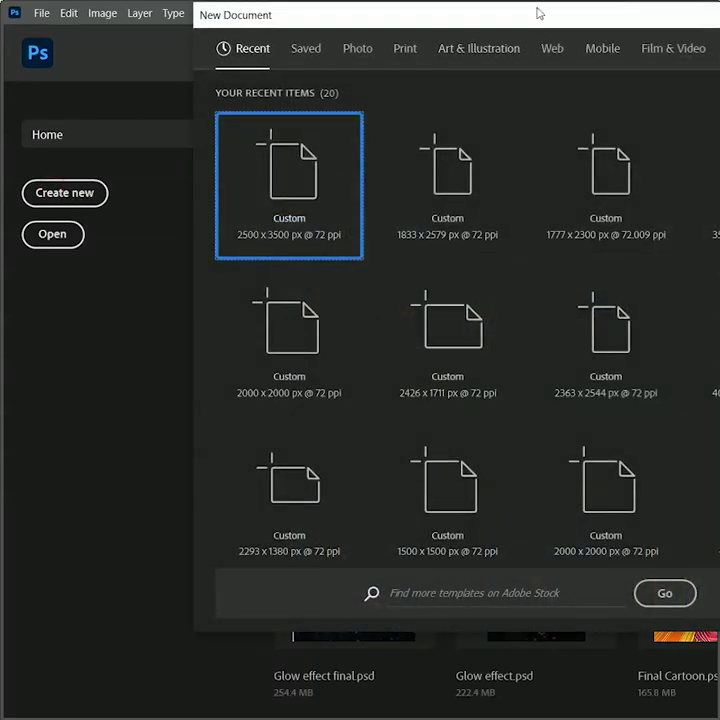
left_click_drag(540, 13, 81, 19)
double_click(452, 180)
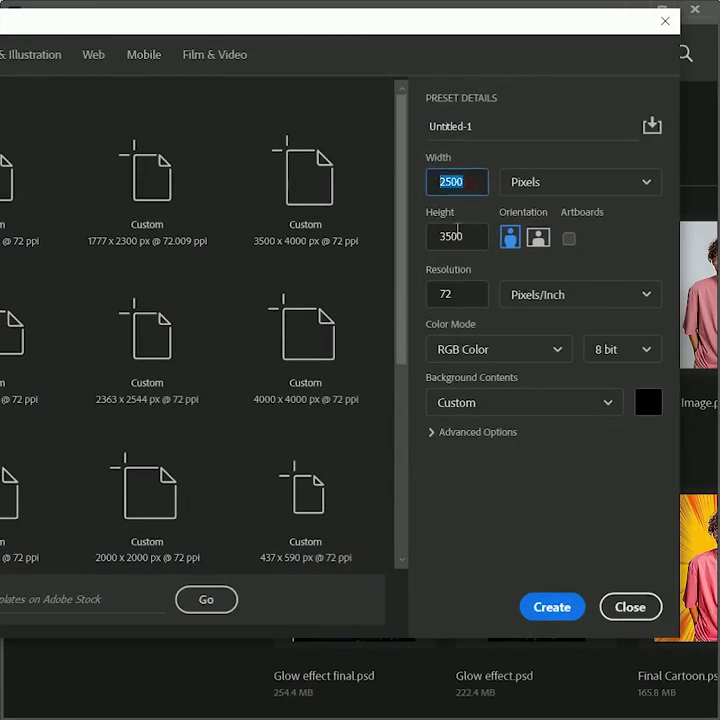
double_click(470, 240)
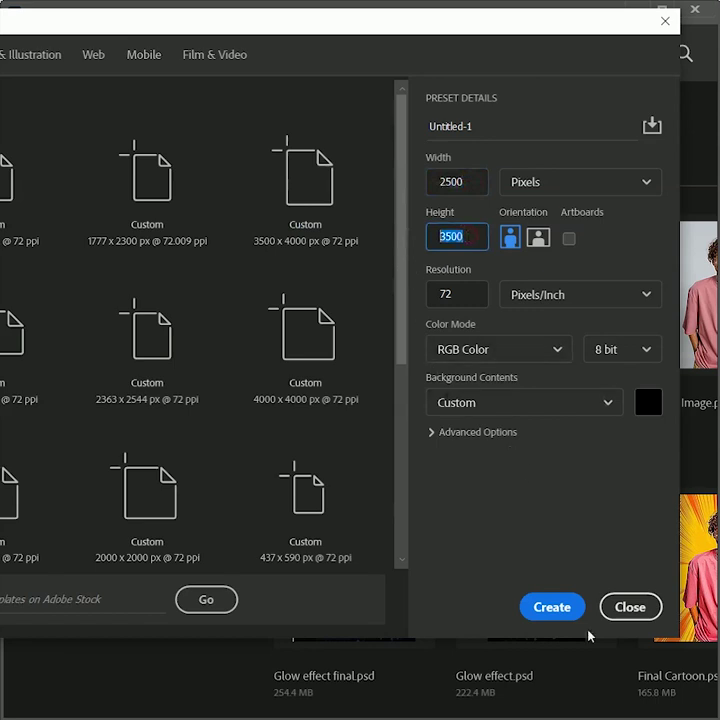
left_click(563, 609)
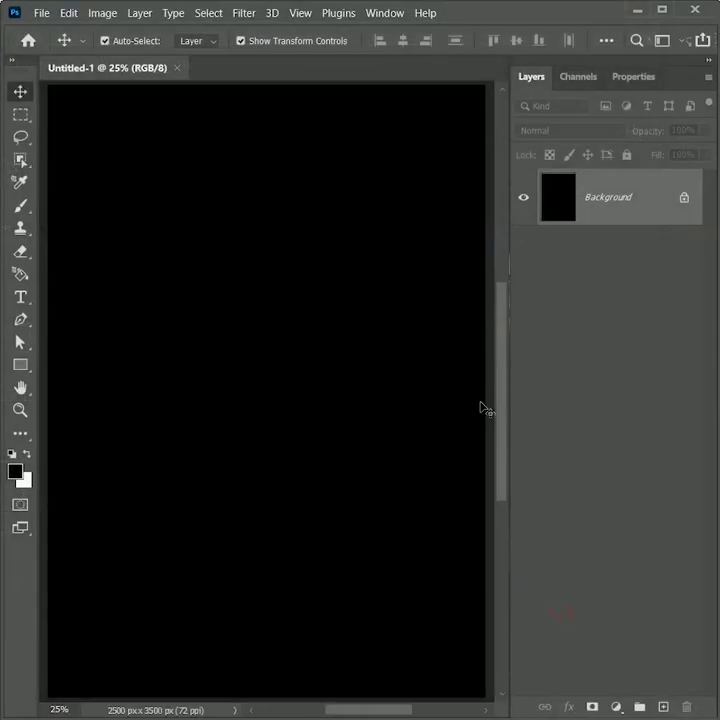
Place the Portrait image in the document, scale it to about 144.5% so it fills the canvas, and commit the placement
left_click_drag(474, 716, 264, 421)
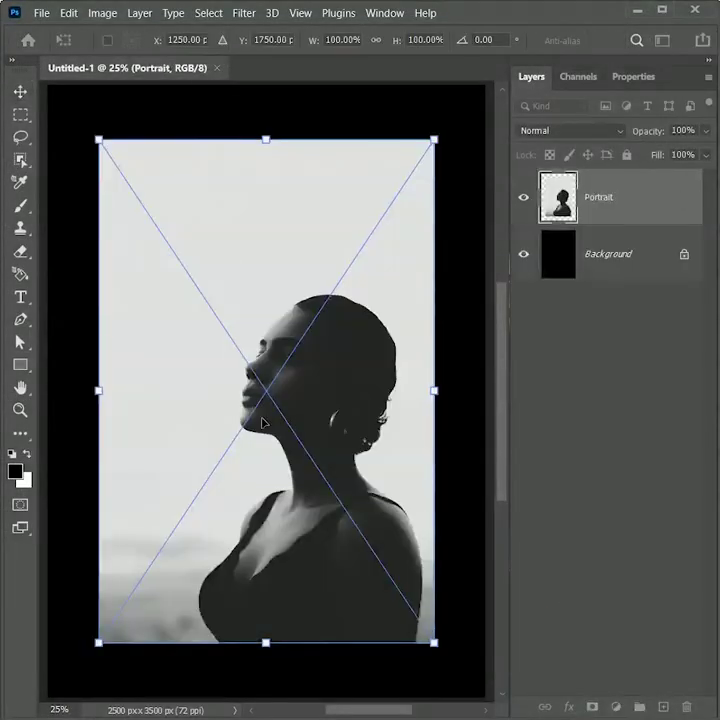
left_click_drag(264, 481, 193, 350)
left_click_drag(363, 511, 491, 701)
left_click_drag(369, 552, 362, 547)
left_click_drag(365, 484, 331, 438)
left_click_drag(451, 651, 472, 684)
left_click_drag(252, 436, 264, 448)
right_click(212, 390)
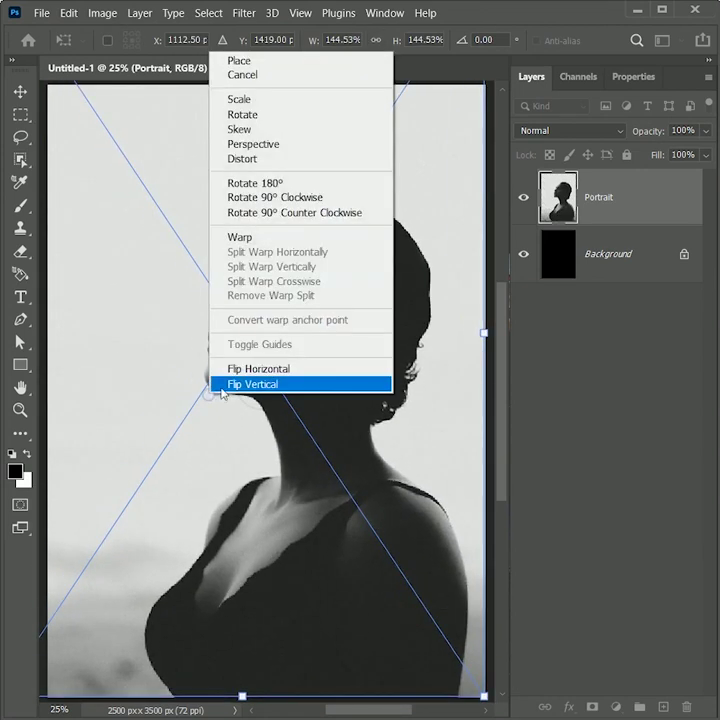
left_click(222, 60)
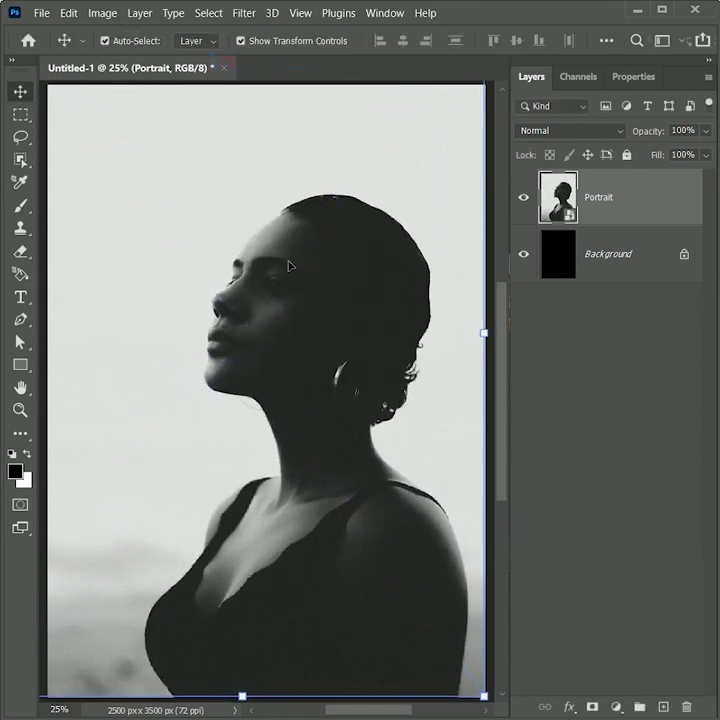
Mask the Portrait layer with an automatic subject selection and fill the Background layer with white
left_click(21, 160)
left_click(74, 161)
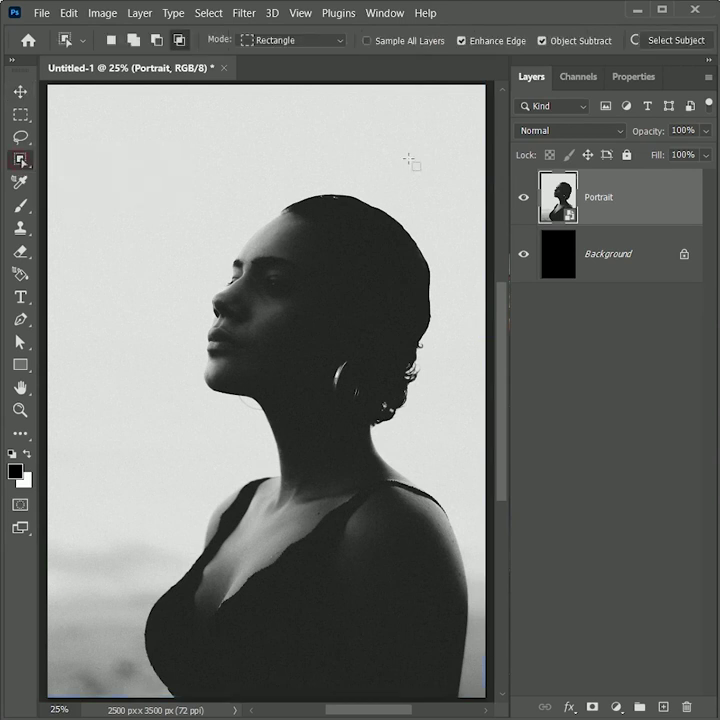
left_click(671, 40)
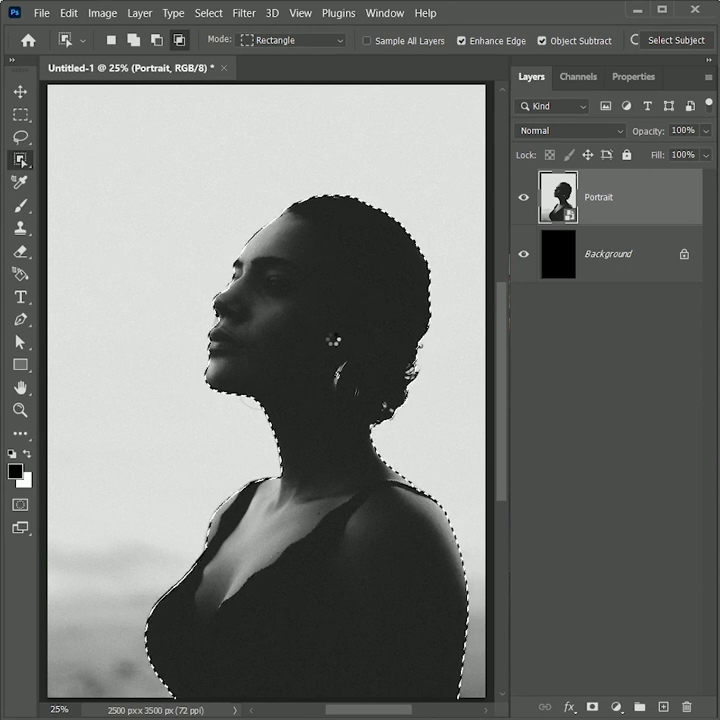
left_click(592, 706)
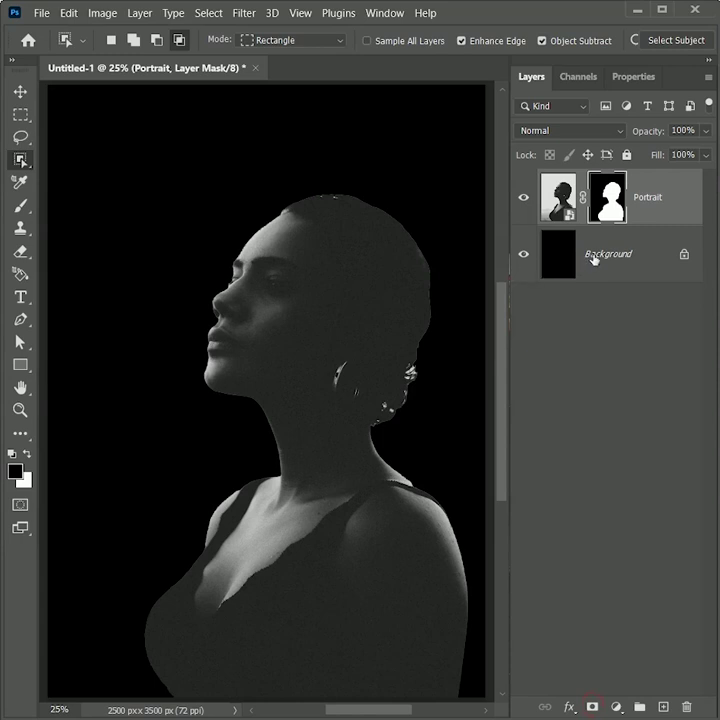
left_click(595, 258)
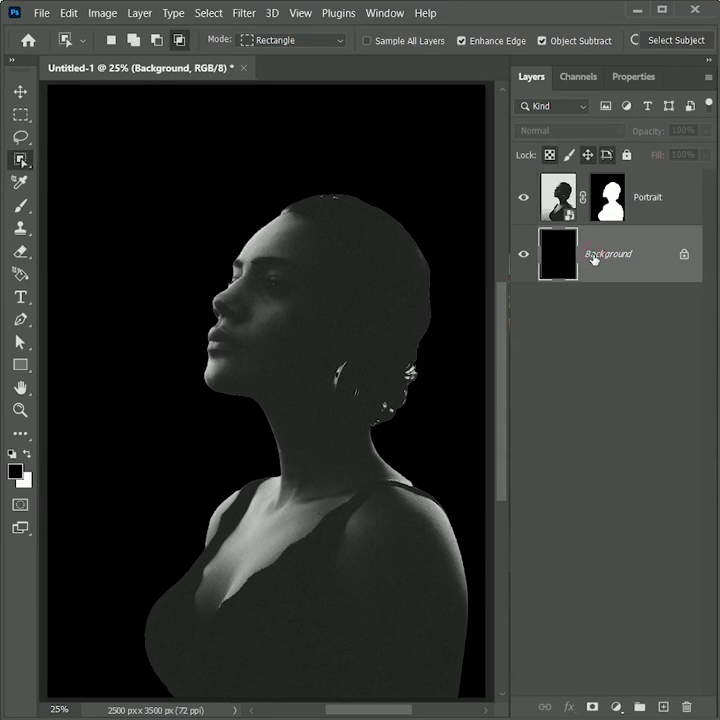
key("ctrl+BackSpace")
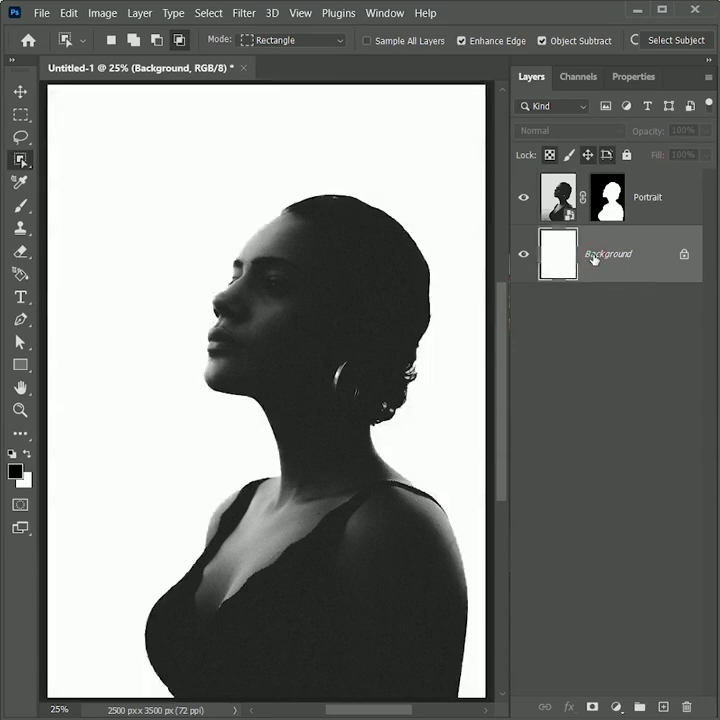
Move the masked portrait horizontally so the figure sits centred on the canvas
left_click(670, 197)
left_click(20, 91)
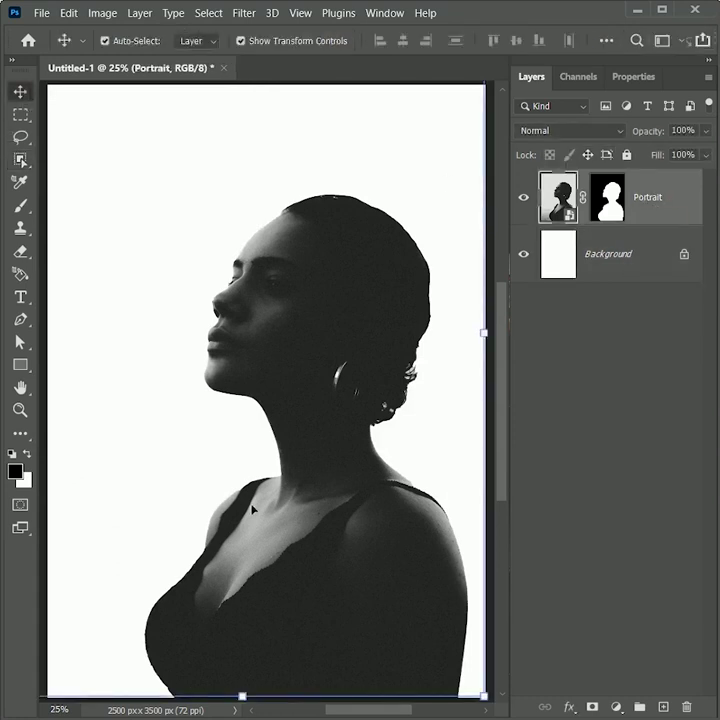
left_click_drag(253, 510, 291, 591)
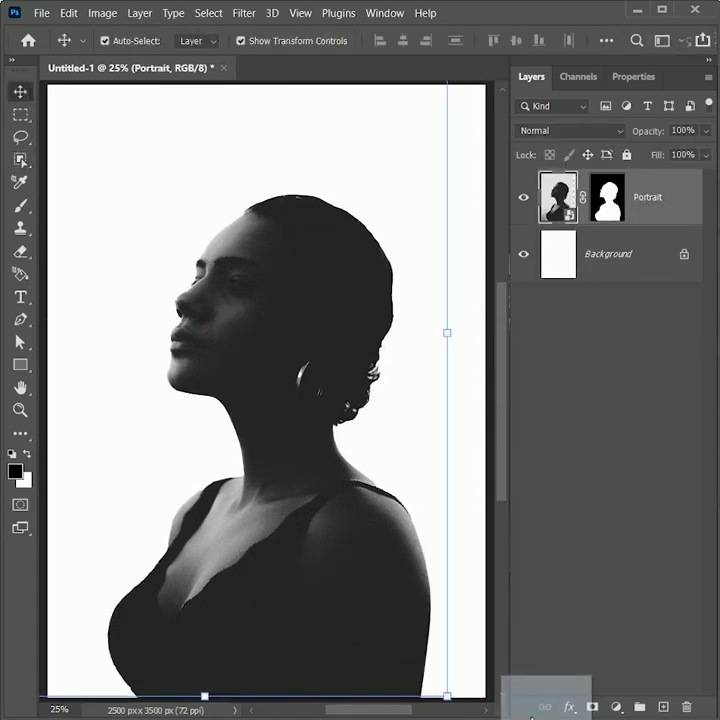
Place the Landscape image above the portrait and enlarge it to about 92%
left_click_drag(531, 716, 252, 522)
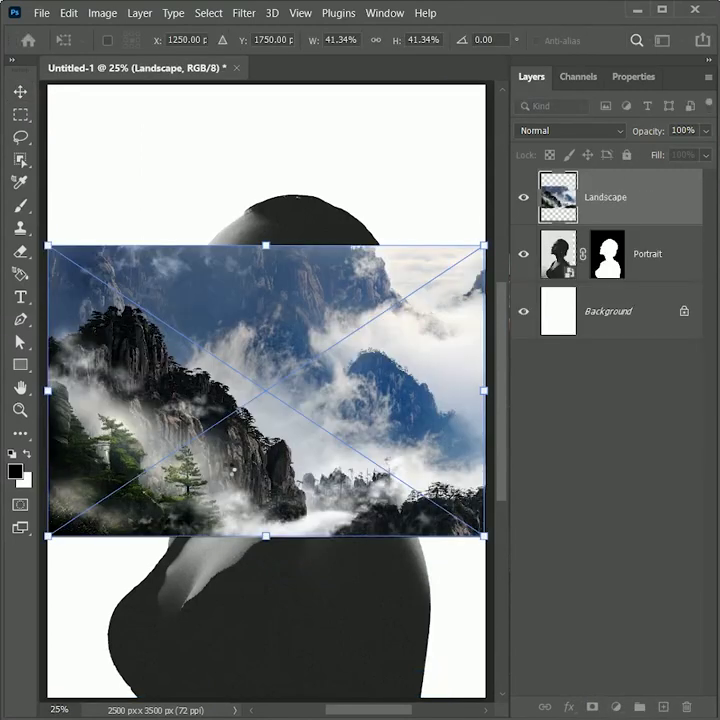
left_click_drag(391, 384, 265, 294)
left_click_drag(357, 446, 492, 536)
left_click_drag(276, 496, 42, 389)
left_click_drag(252, 429, 335, 552)
left_click_drag(150, 570, 471, 434)
left_click_drag(180, 479, 386, 482)
left_click_drag(234, 485, 321, 518)
left_click_drag(124, 443, 155, 443)
Lower the Landscape layer's opacity to 35%, rescale it over the portrait with the pine tree across the chest, and commit the transform
left_click(705, 131)
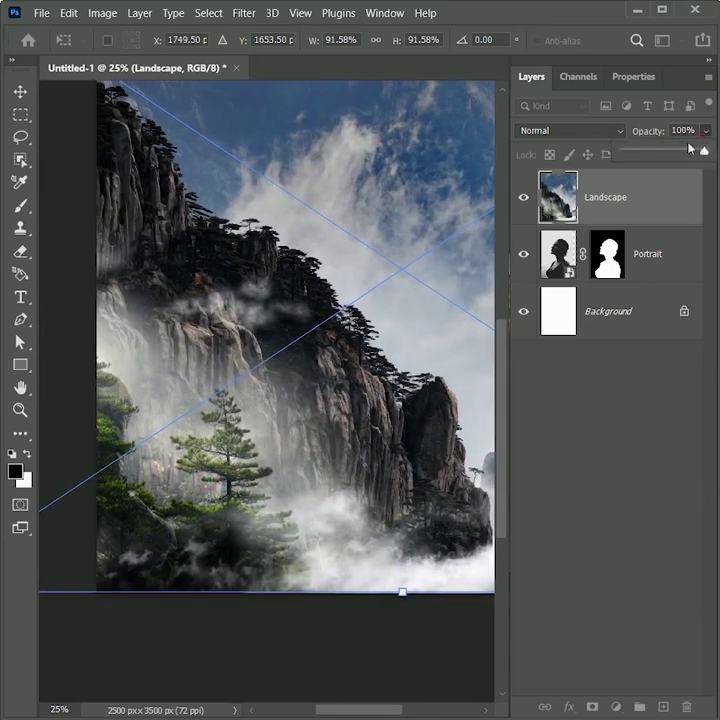
left_click_drag(658, 152, 652, 152)
left_click_drag(215, 382, 292, 390)
scroll(292, 390, "down", 6)
left_click_drag(76, 164, 3, 59)
left_click_drag(114, 418, 78, 403)
left_click_drag(224, 458, 336, 458)
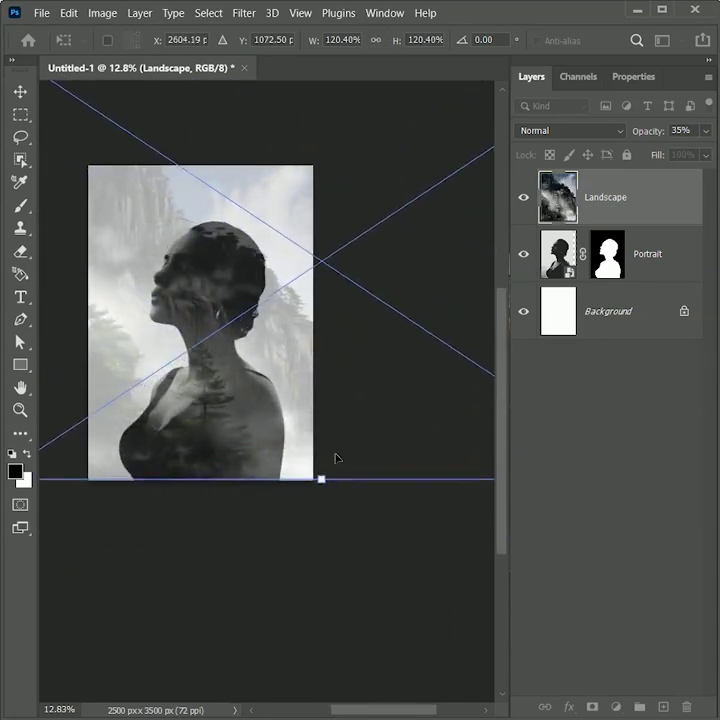
scroll(336, 458, "down", 3)
left_click_drag(90, 201, 165, 250)
key("Return")
Fine-tune the landscape's position over the figure and set the layer's opacity to 100%
left_click_drag(265, 505, 227, 505)
scroll(233, 484, "up", 7)
scroll(285, 493, "up", 3)
left_click_drag(302, 518, 273, 518)
scroll(275, 500, "down", 2)
key("ctrl+plus")
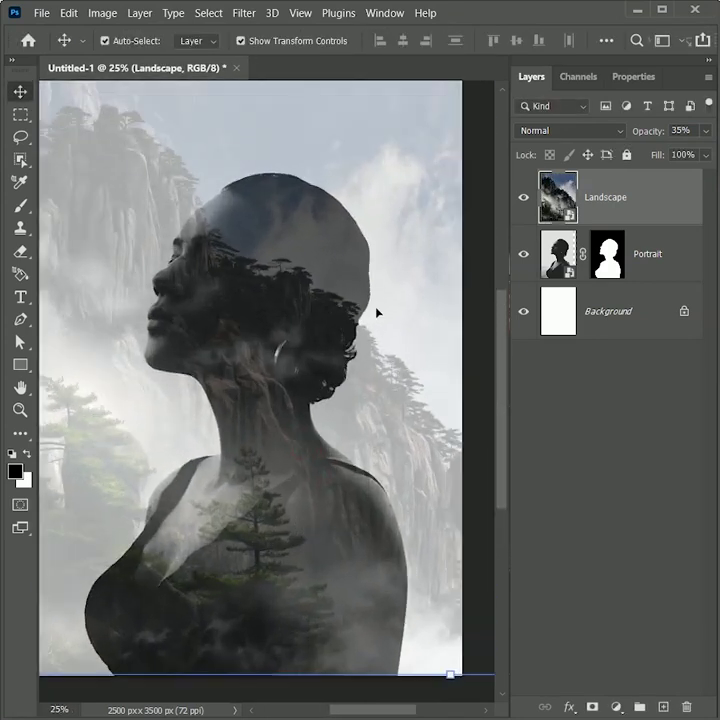
left_click(705, 131)
left_click_drag(651, 153, 702, 154)
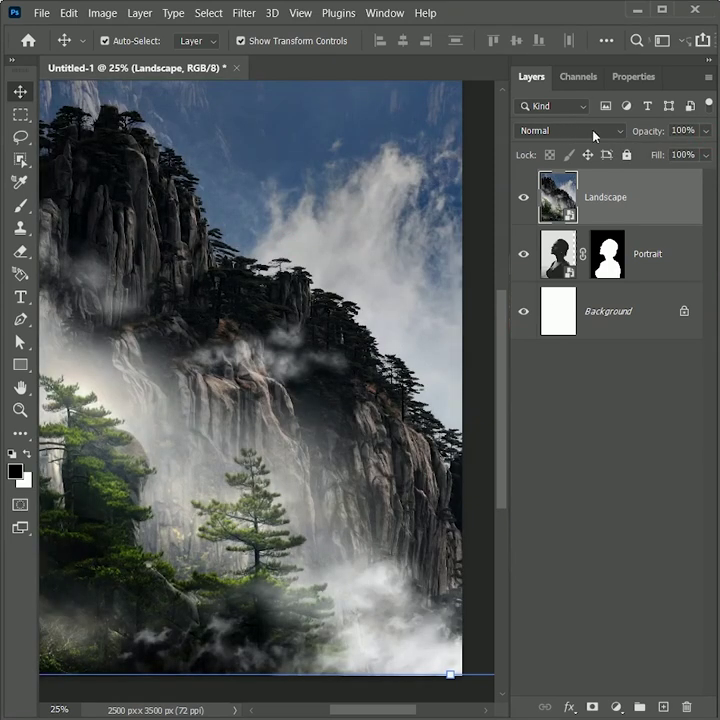
Copy the Portrait layer's mask onto the Landscape layer and set the Landscape blend mode to Lighten
left_click(609, 268)
left_click_drag(609, 268, 609, 200)
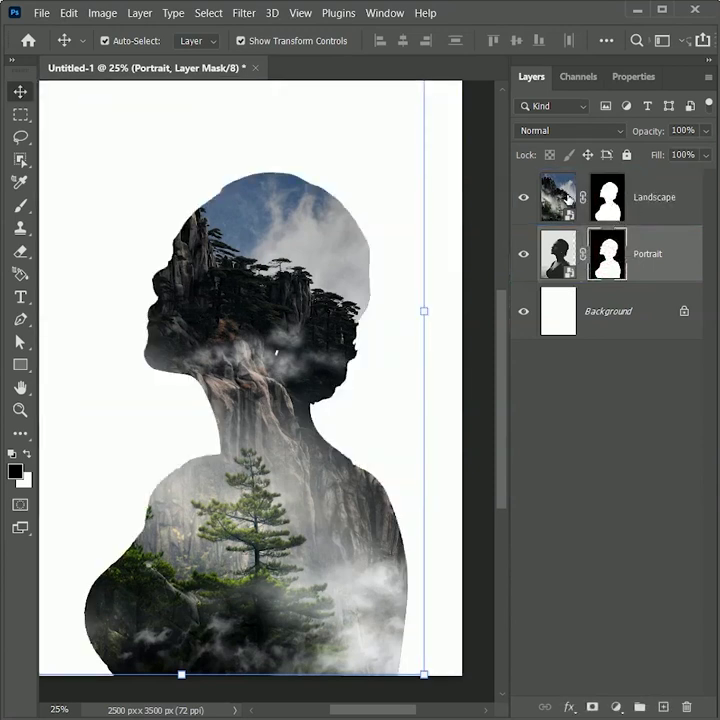
left_click(557, 198)
left_click(547, 130)
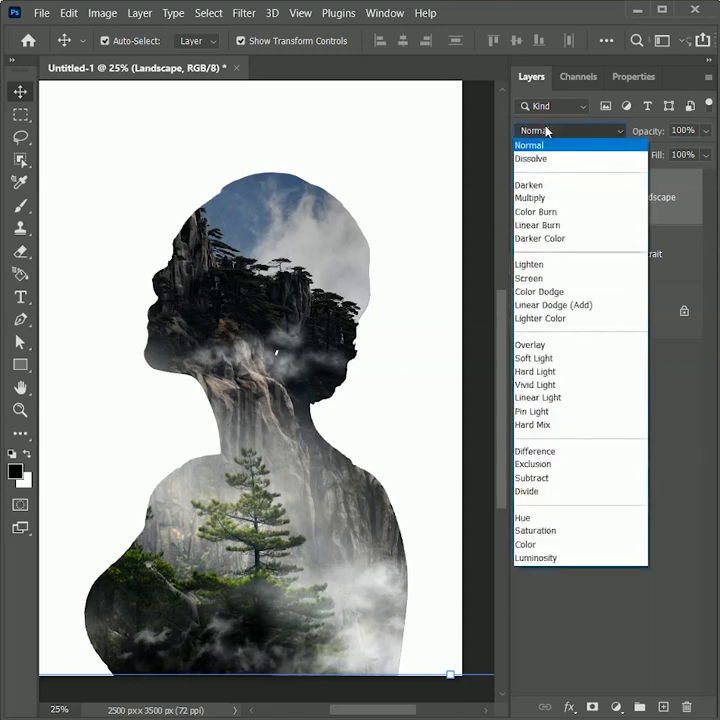
left_click(538, 268)
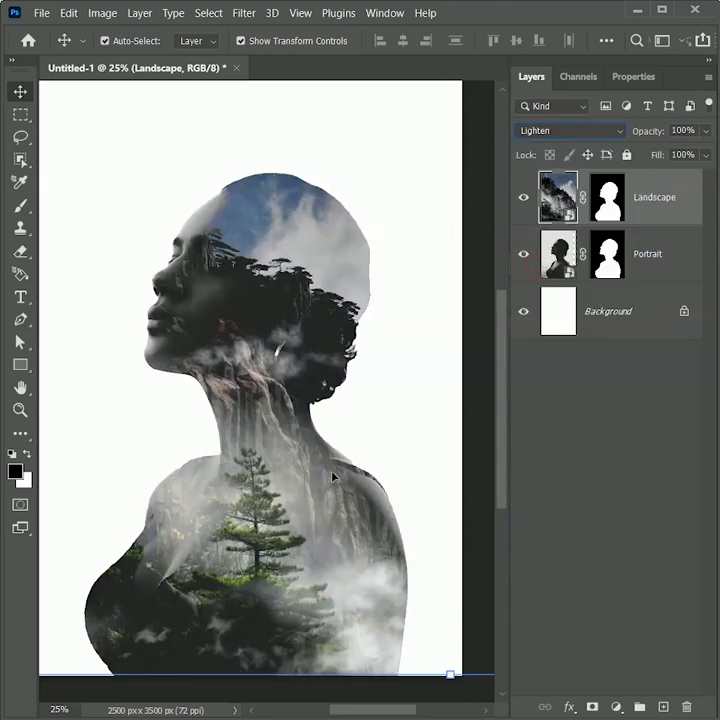
left_click(478, 508)
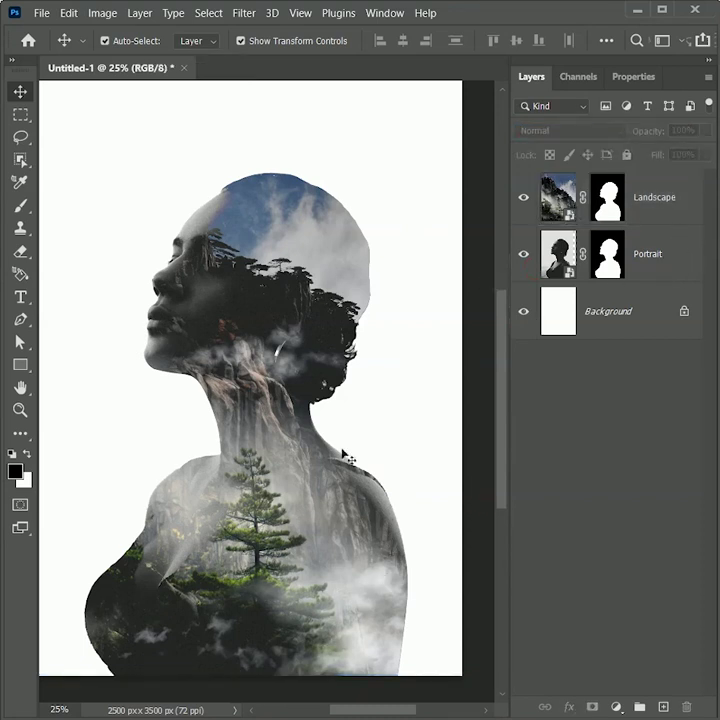
Duplicate the Landscape layer, load the duplicate's mask as a selection, and make that mask active
left_click(654, 198)
key("ctrl+j")
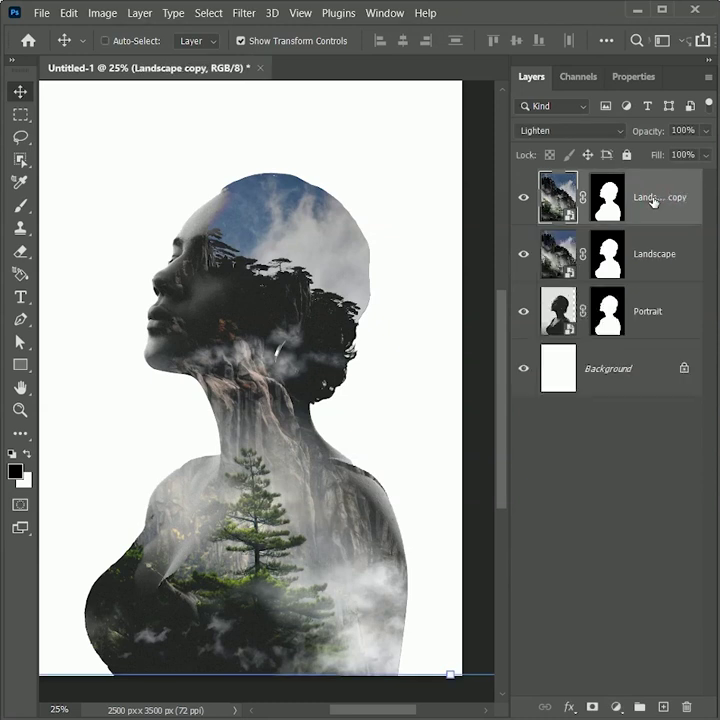
key("ctrl")
left_click(604, 207, "ctrl")
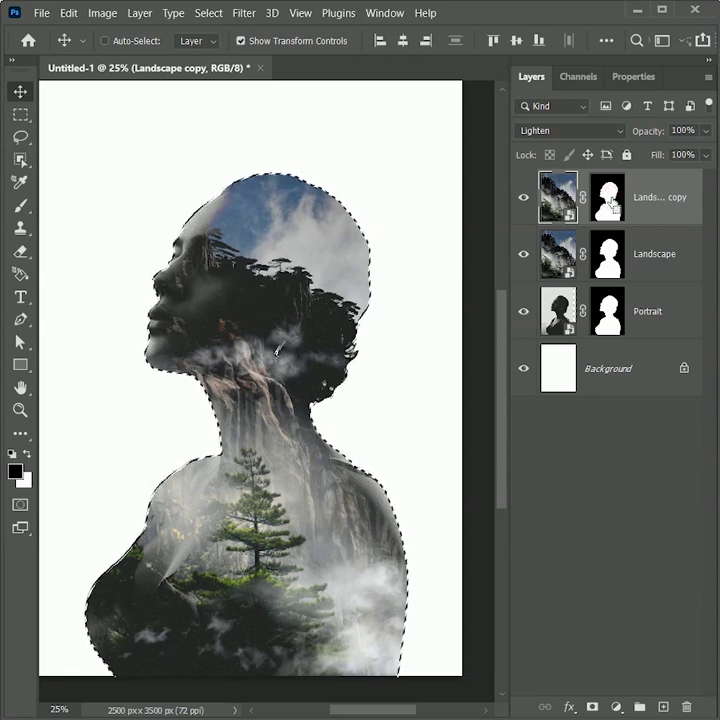
left_click(607, 200)
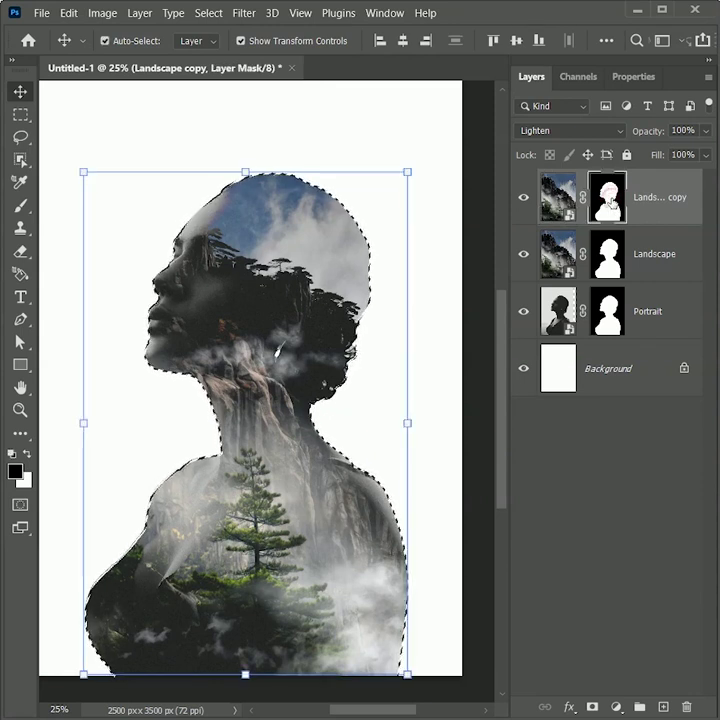
Set the Landscape copy's blend mode to Normal and fill the selected figure area of its mask with black
left_click(22, 207)
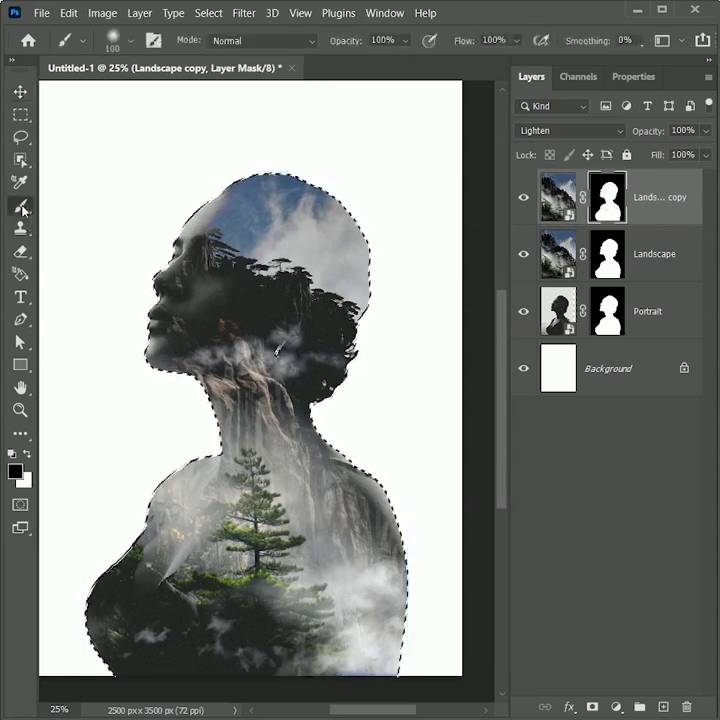
right_click(22, 208)
left_click(85, 210)
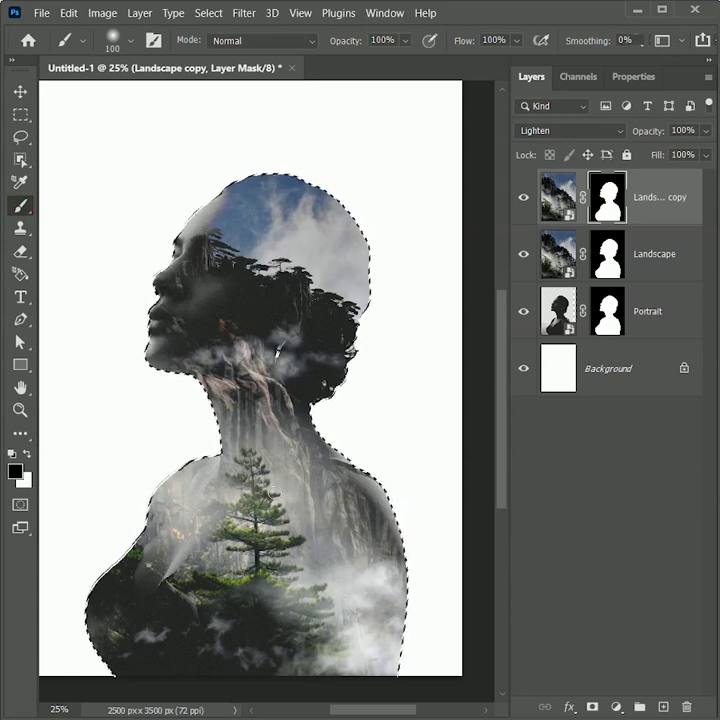
left_click(560, 199)
left_click(569, 132)
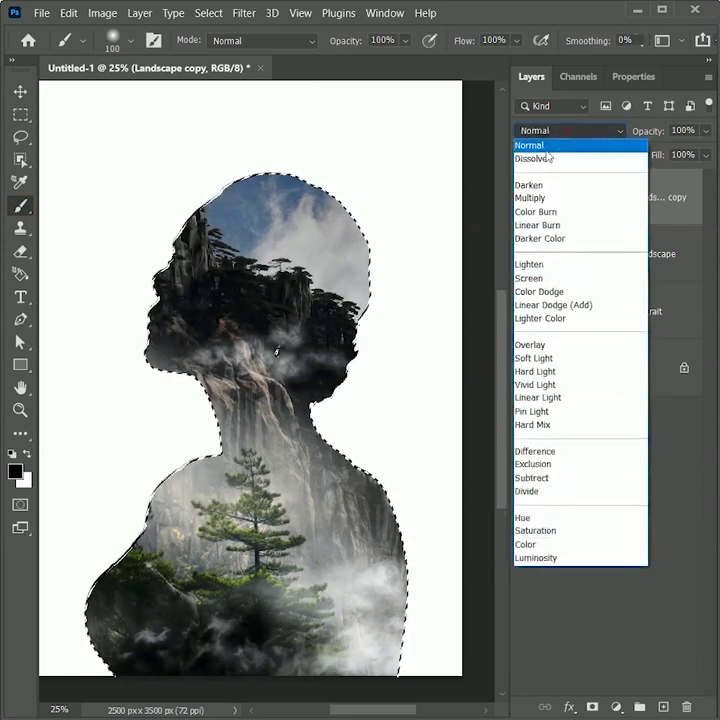
left_click(546, 146)
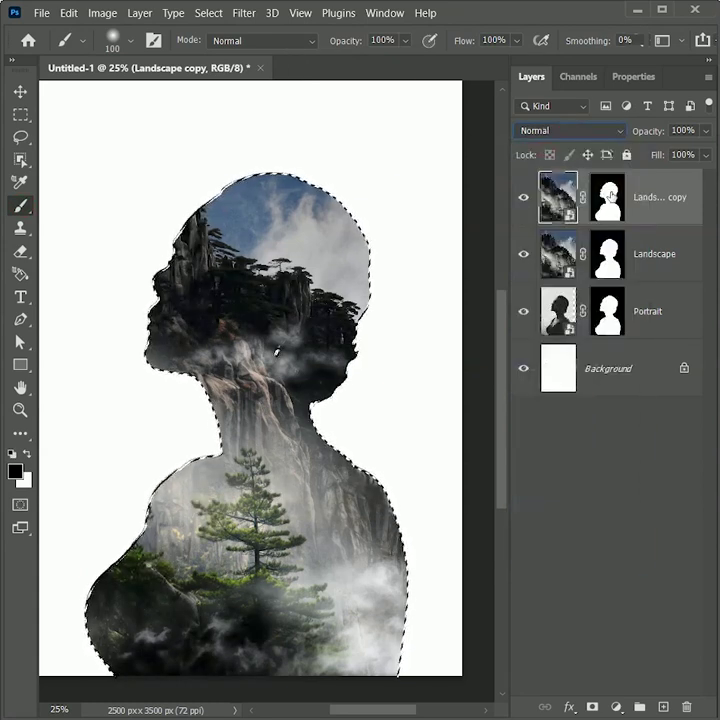
left_click(610, 198)
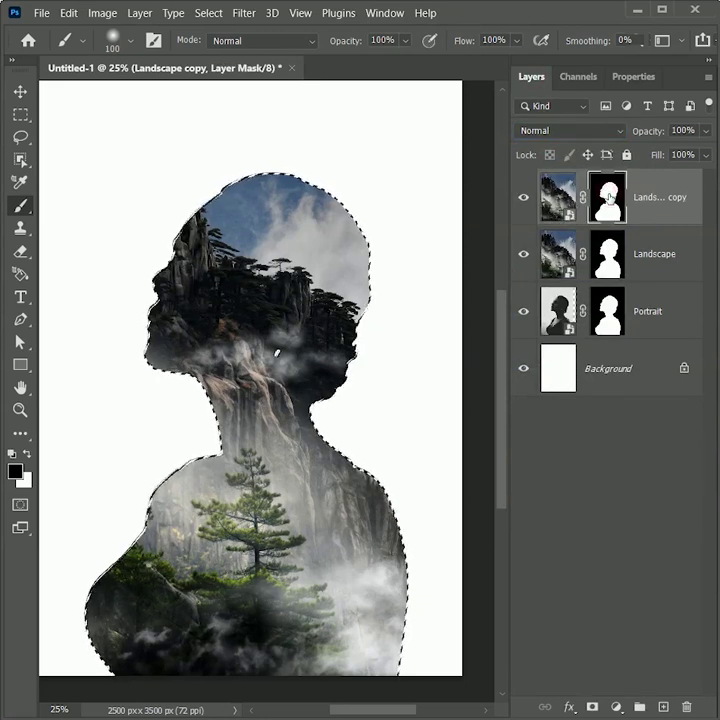
key("alt+BackSpace")
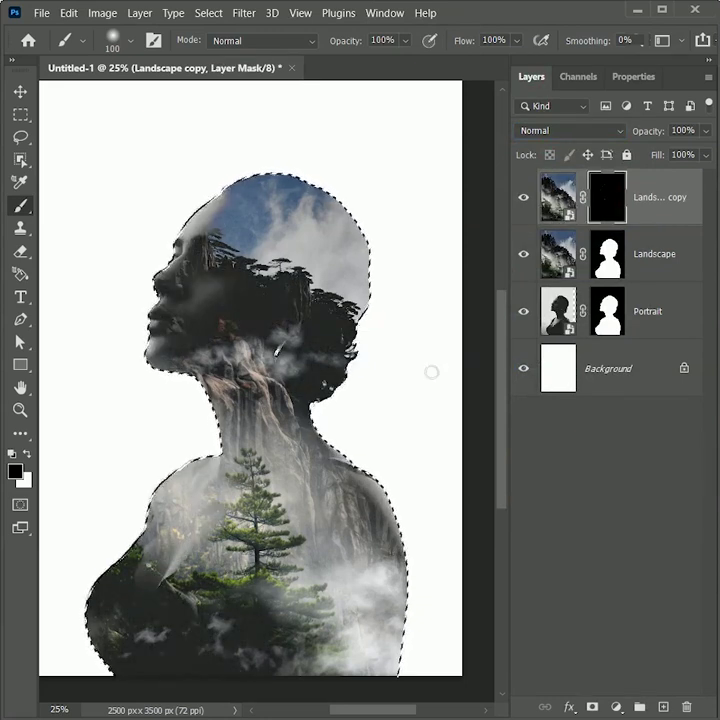
Paint white on the Landscape copy's mask over the pine tree with a soft brush of size 452, and deselect
left_click(20, 207)
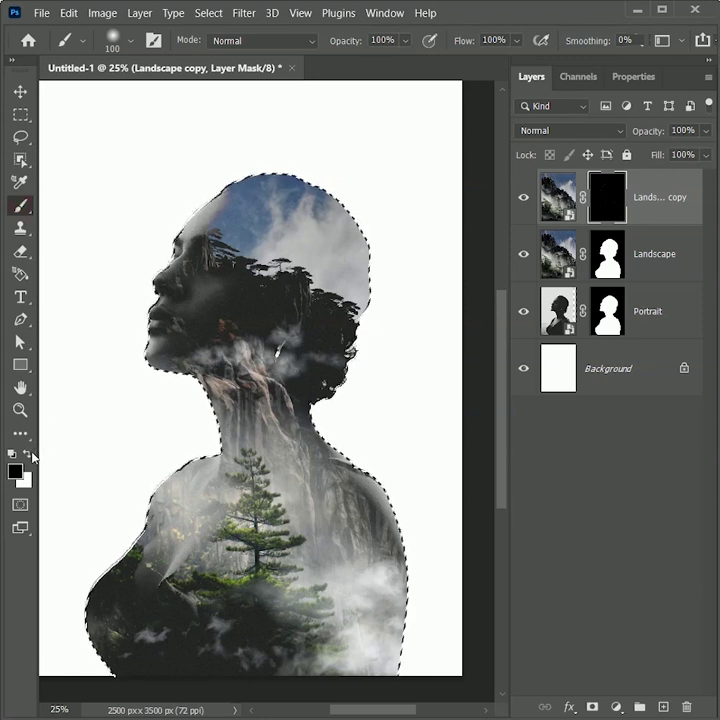
left_click(30, 455)
left_click(233, 497)
mouse_move(233, 497)
left_mouse_down()
mouse_move(276, 558)
mouse_move(319, 577)
left_mouse_up()
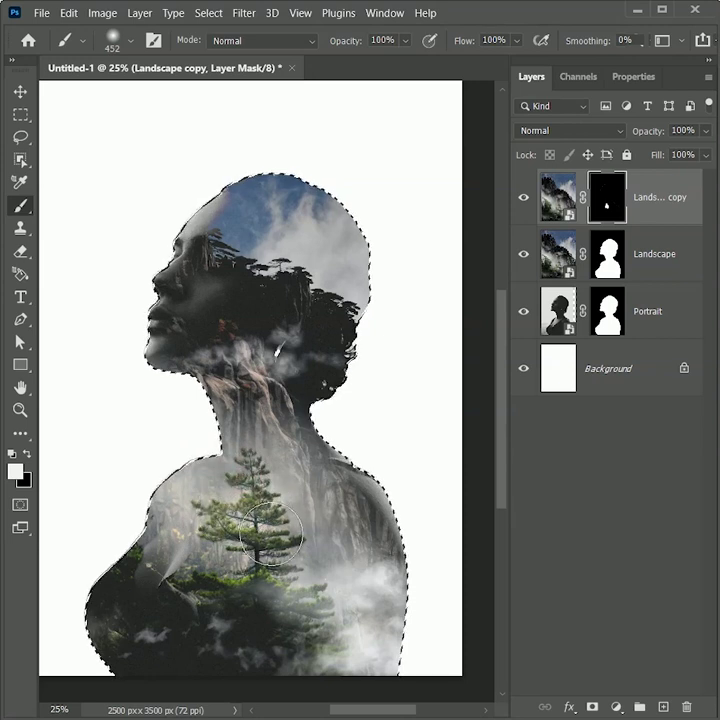
key("alt+BackSpace")
key("ctrl+d")
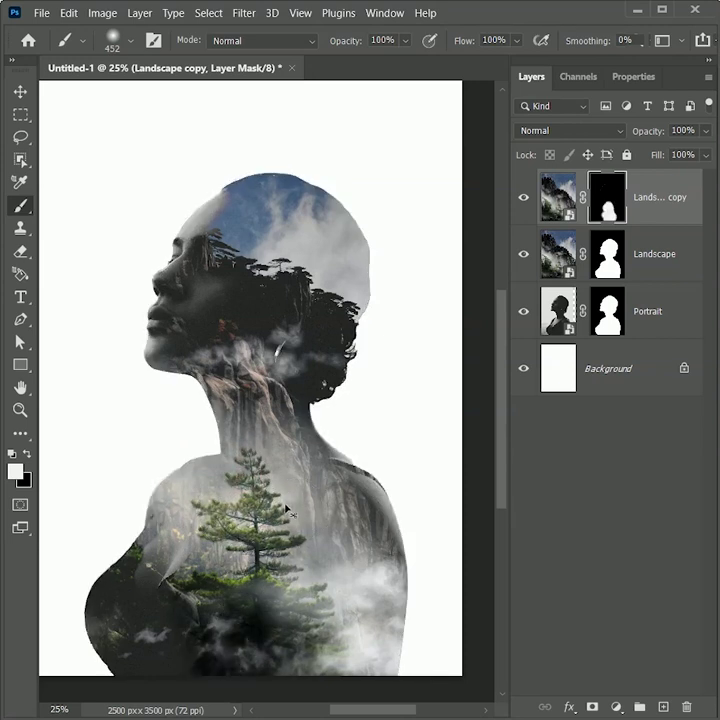
Duplicate the Portrait layer to the top of the stack and fill the figure area of the duplicate's mask with black
left_click(650, 312)
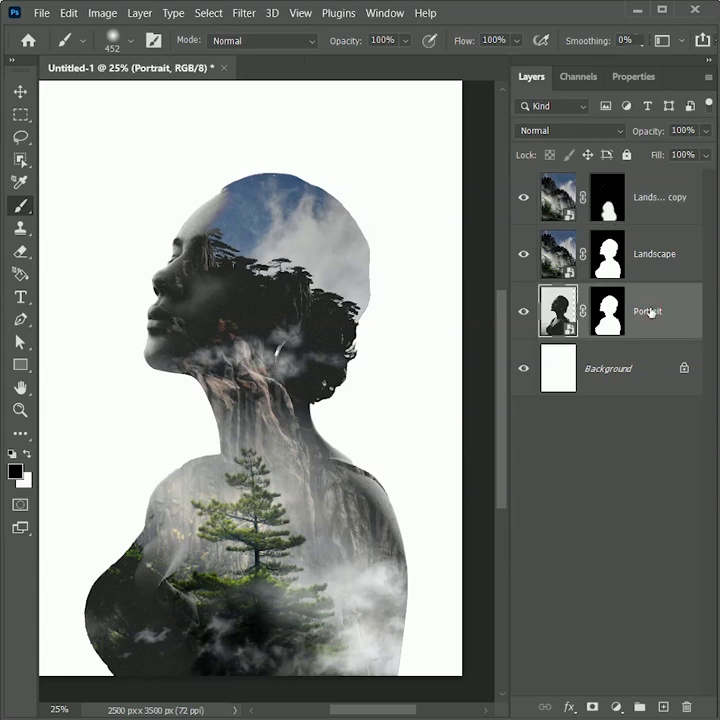
left_click_drag(650, 312, 642, 185)
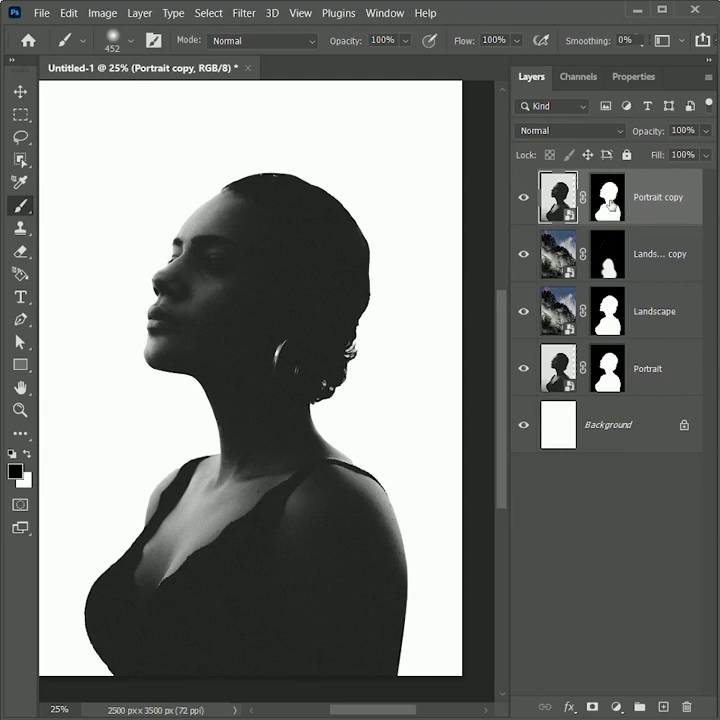
left_click(611, 205)
left_click(611, 205, "ctrl")
key("x")
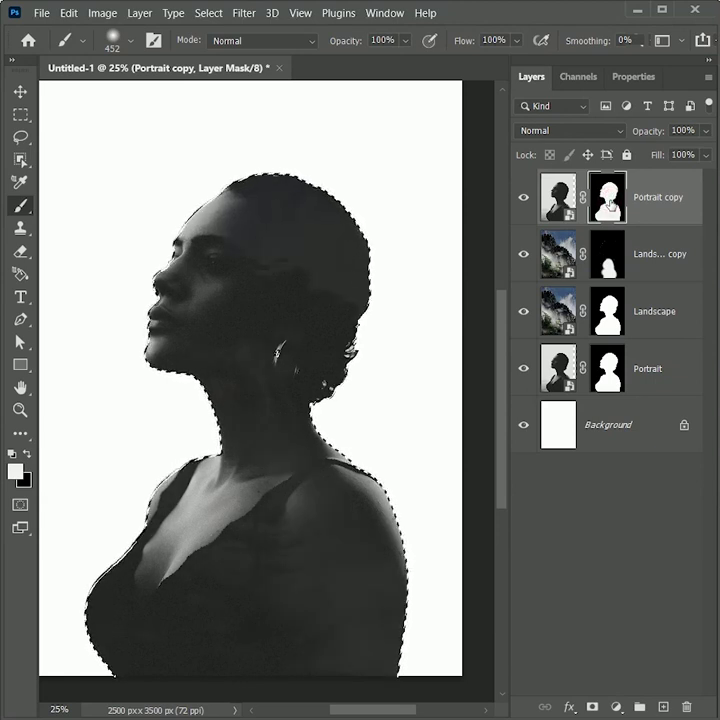
key("ctrl+BackSpace")
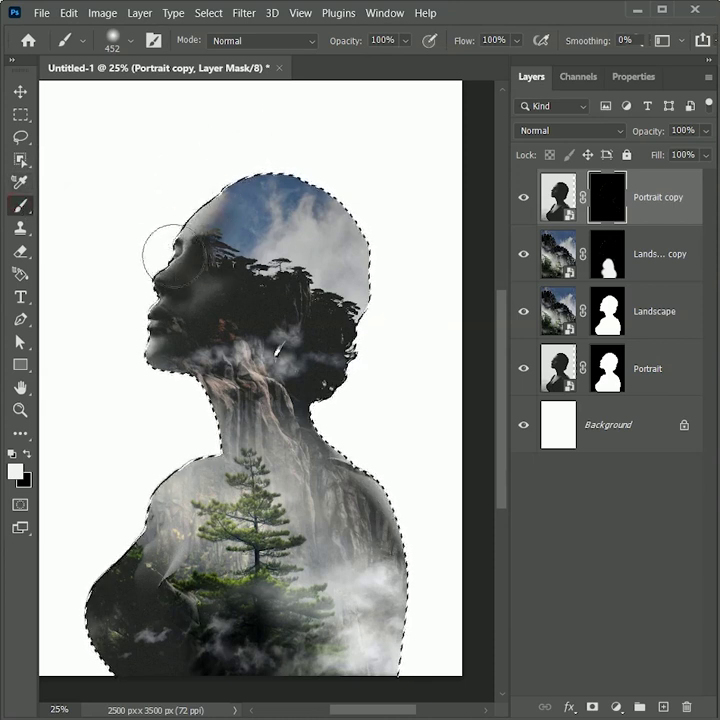
Paint white on the Portrait copy's mask over the face and the lower back of the hair, and deselect
mouse_move(148, 265)
left_mouse_down()
mouse_move(105, 249)
mouse_move(368, 382)
left_mouse_up()
left_click(362, 385)
left_click(110, 345)
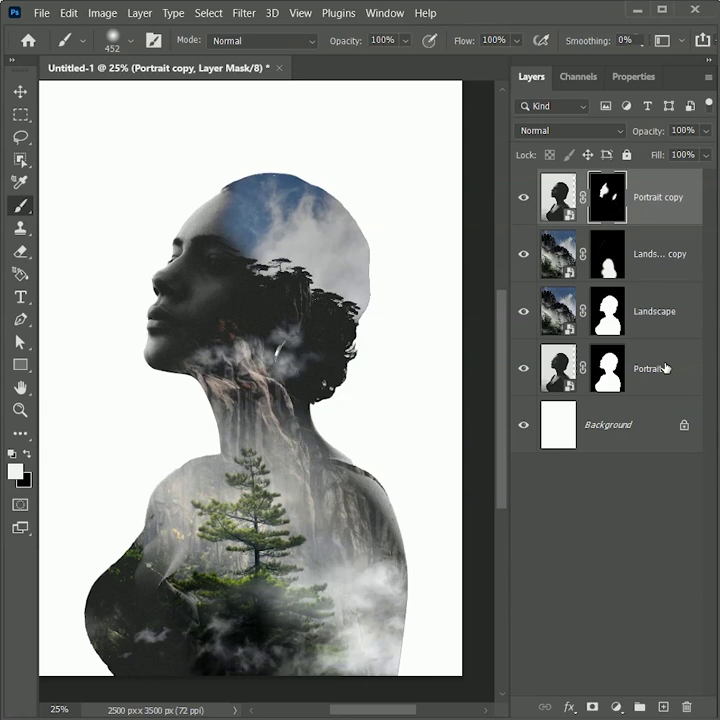
Group the two portrait and two landscape layers and mask the group with the Portrait mask's silhouette
left_click(665, 368, "shift")
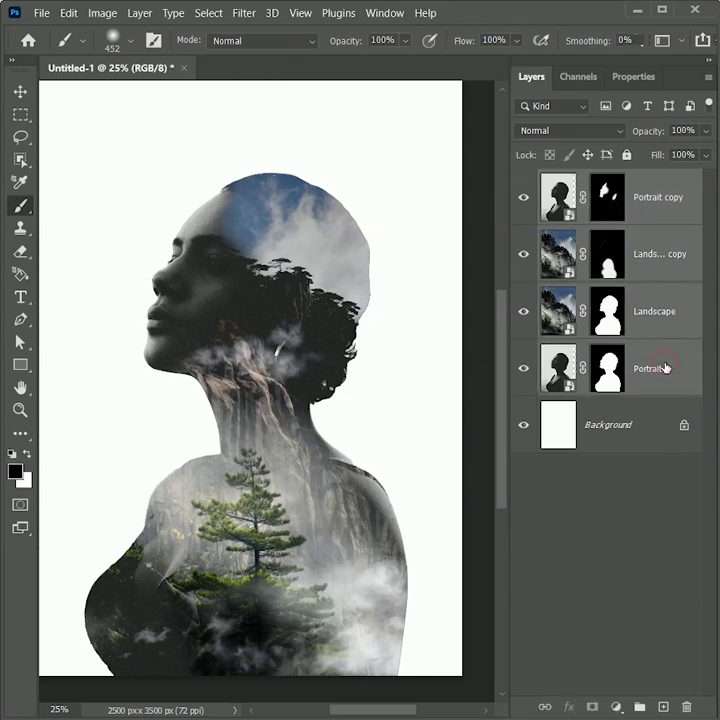
left_click(610, 375, "ctrl")
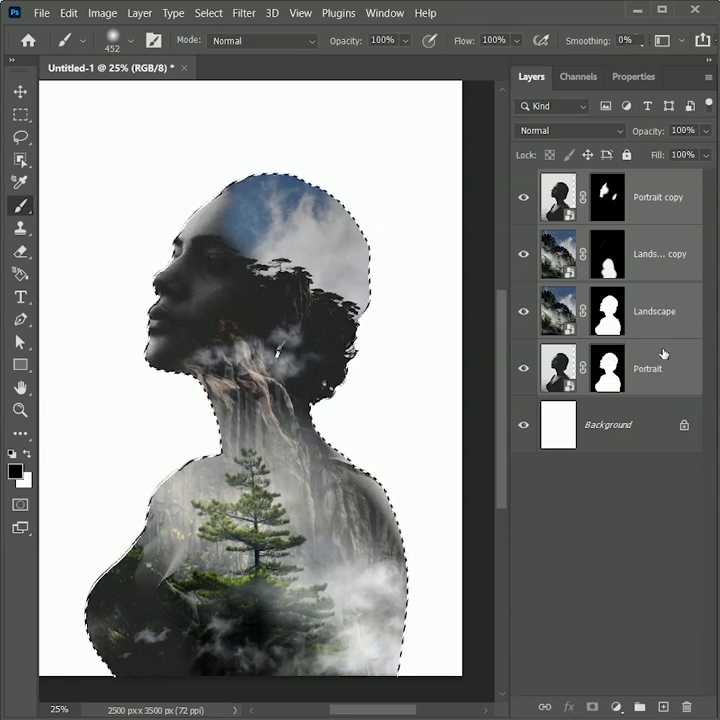
key("ctrl+g")
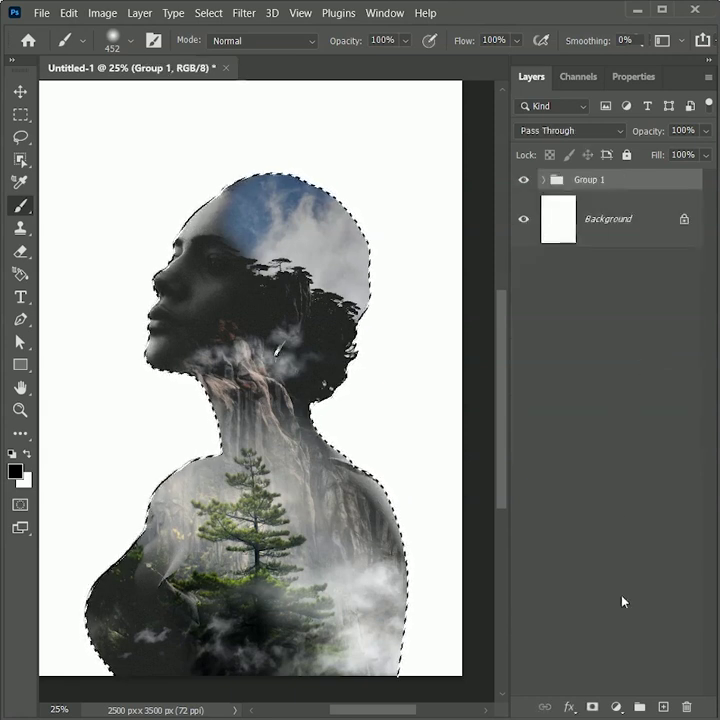
left_click(592, 706)
Place the Birds with clouds image into the document, scaled to 133.65% so that it covers the canvas
left_click_drag(610, 438, 232, 478)
left_click_drag(416, 126, 496, 84)
left_click_drag(289, 420, 368, 500)
left_click_drag(118, 137, 82, 113)
right_click(251, 320)
left_click(266, 325)
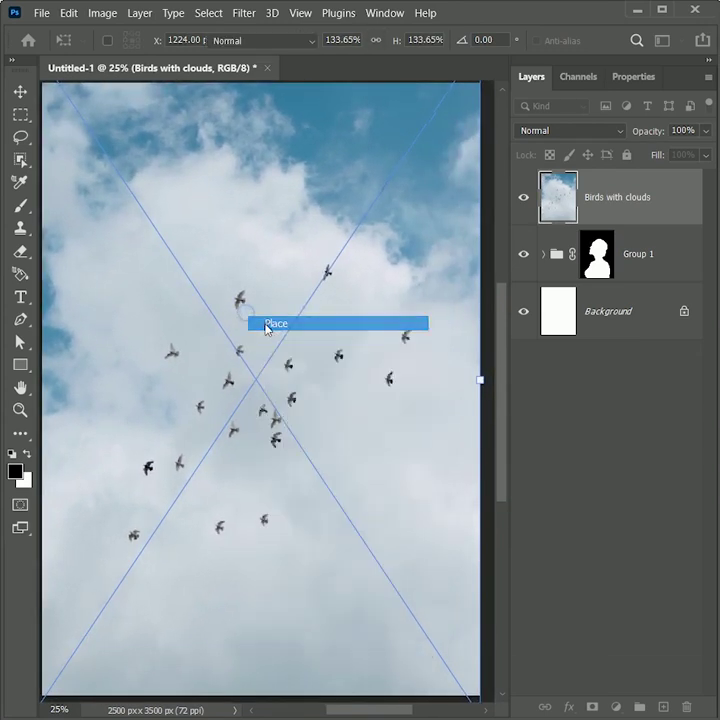
Move the Birds with clouds layer below Group 1 and scale it to about 132%
left_click_drag(636, 206, 620, 293)
key("ctrl+t")
key("ctrl+0")
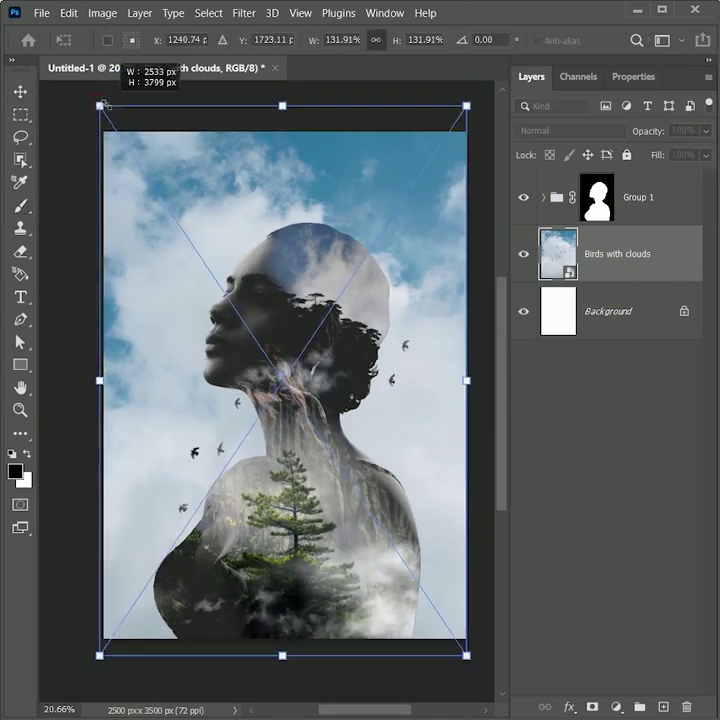
key("Return")
key("ctrl+0")
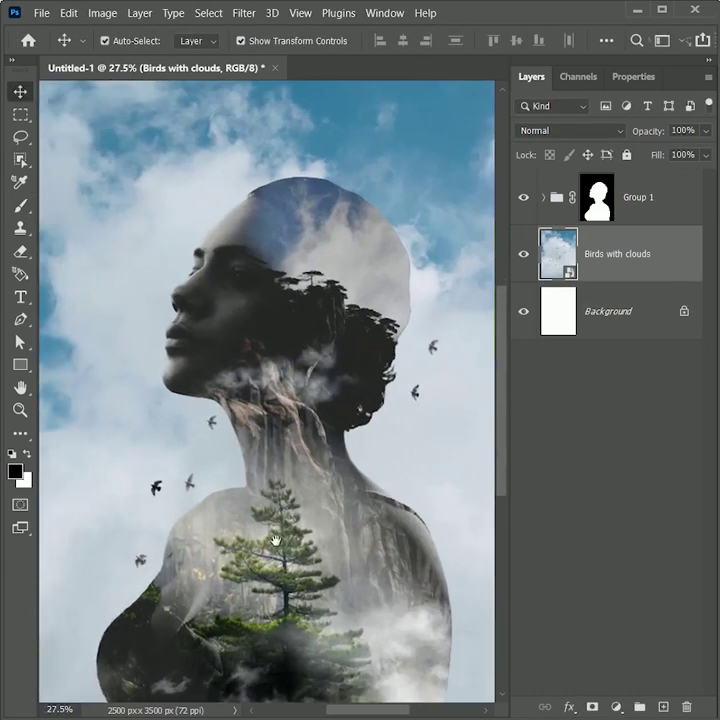
Paint black on Group 1's mask with a soft brush of size 600 to dissolve the back of the head into the clouds
left_click(594, 210)
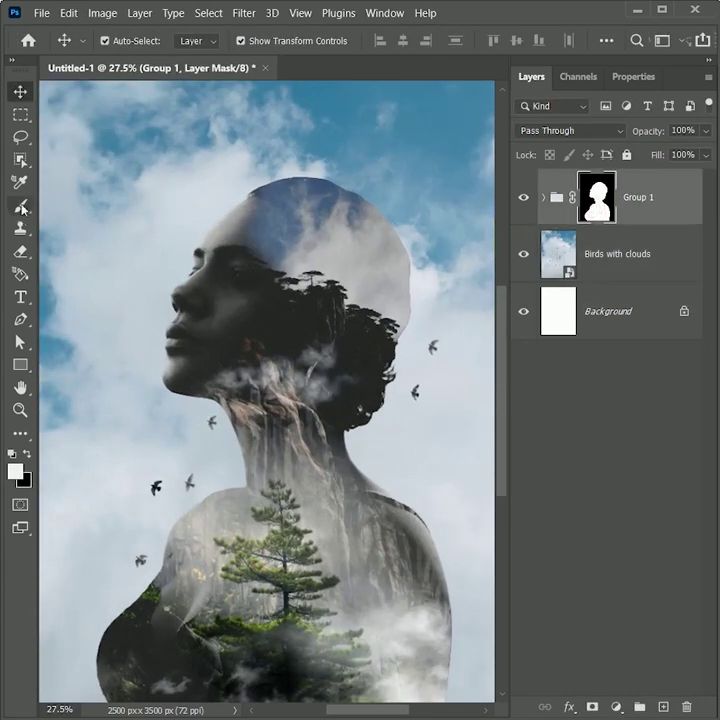
key("b")
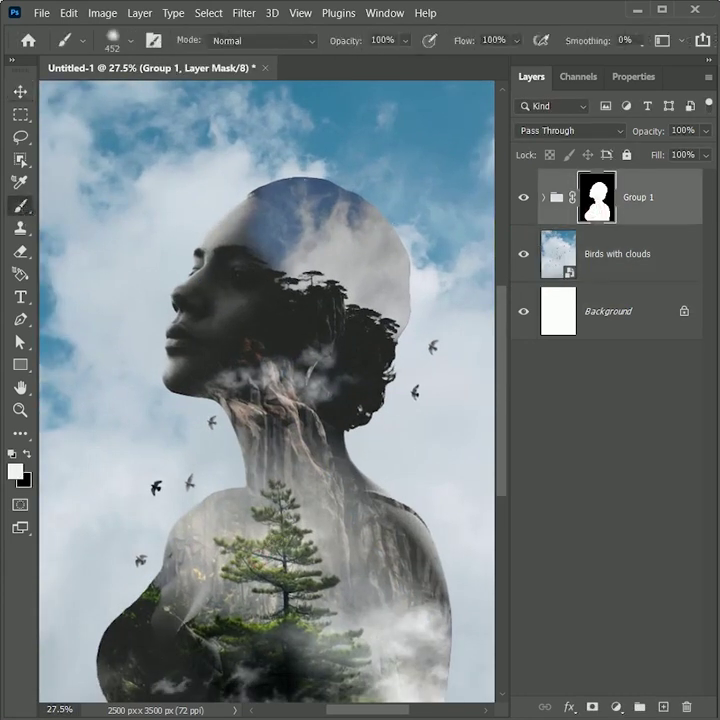
left_click(28, 456)
key("bracketright")
key("bracketright")
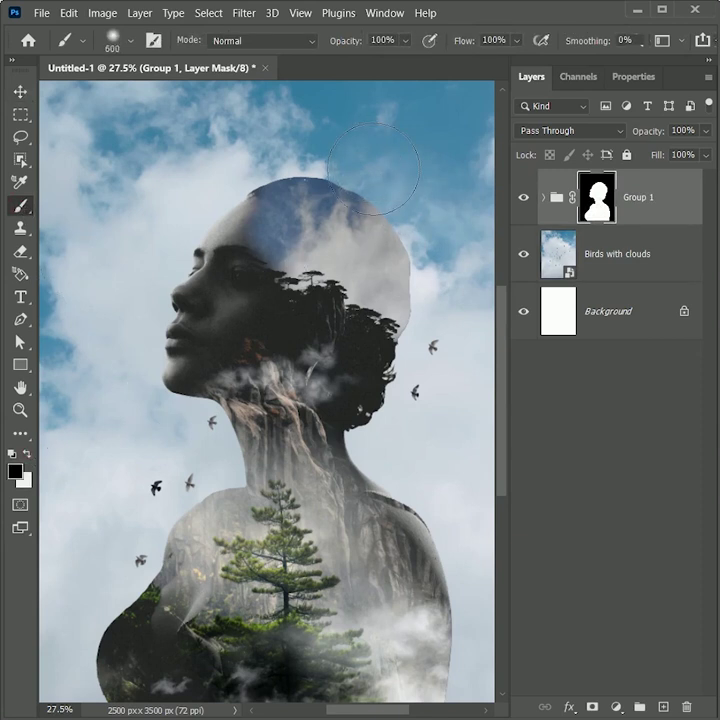
mouse_move(373, 169)
left_mouse_down()
mouse_move(453, 257)
mouse_move(362, 235)
mouse_move(266, 125)
left_mouse_up()
Refine the fade on Group 1's mask around the crown and behind the hair, using smaller black brushes down to size 125
key("bracketleft")
key("bracketleft")
key("bracketleft")
key("bracketleft")
key("bracketright")
key("bracketright")
mouse_move(223, 167)
left_mouse_down()
mouse_move(254, 149)
mouse_move(300, 160)
left_mouse_up()
key("bracketleft")
key("bracketleft")
key("bracketleft")
key("bracketleft")
key("bracketleft")
key("bracketleft")
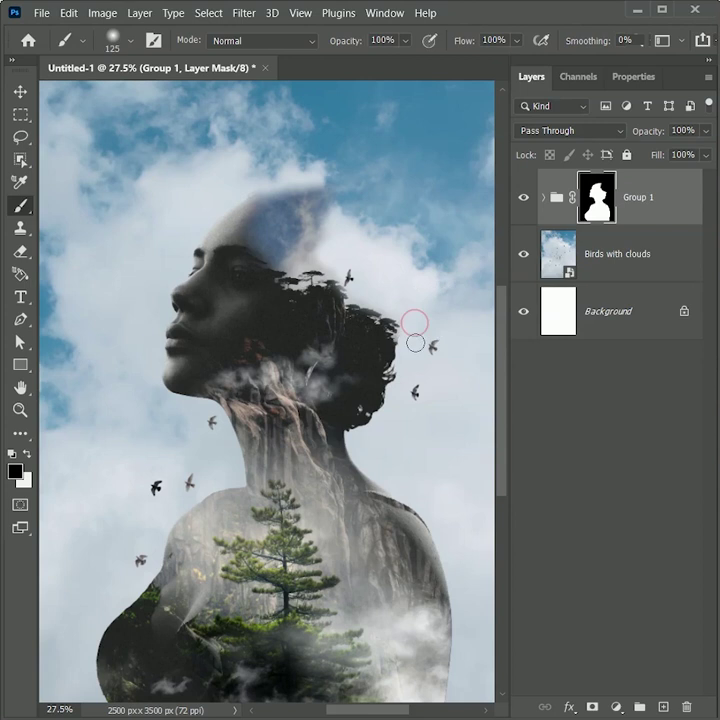
Add a Vibrance adjustment layer above Group 1 and increase both vibrance and saturation
key("ctrl+minus")
left_click(616, 706)
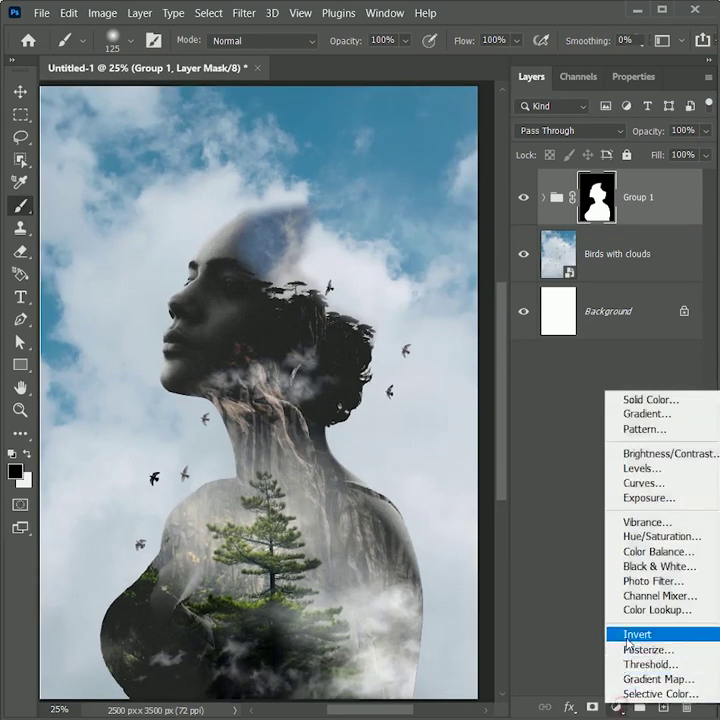
left_click(650, 522)
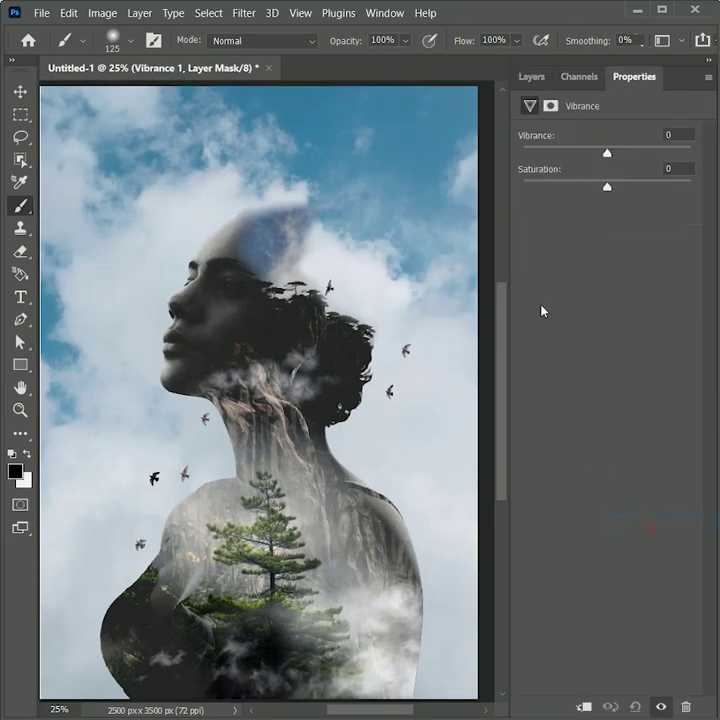
left_click_drag(607, 153, 649, 156)
left_click_drag(607, 186, 625, 190)
left_click(531, 78)
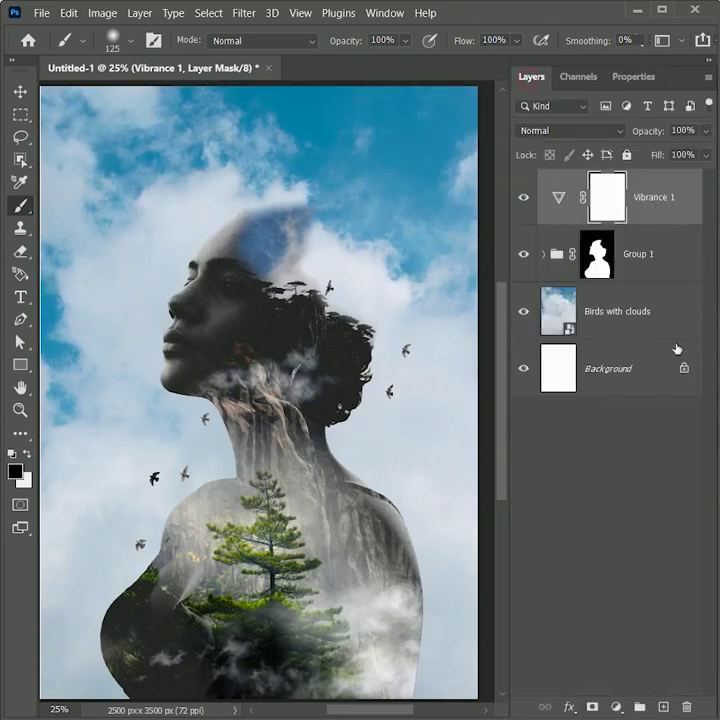
Add a Levels adjustment layer above Vibrance 1, set the white input level to 246 and darken the midtones slightly
left_click(616, 706)
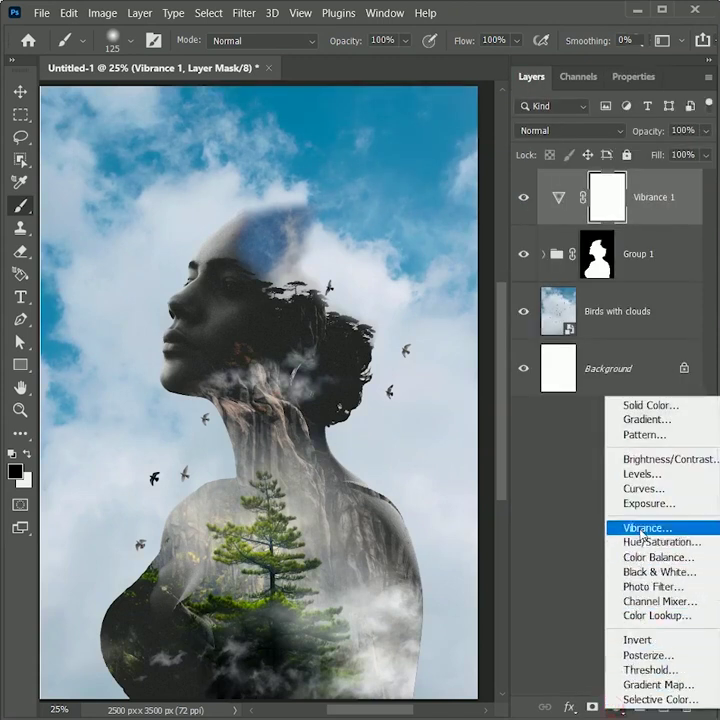
left_click(645, 476)
left_click_drag(619, 262, 630, 265)
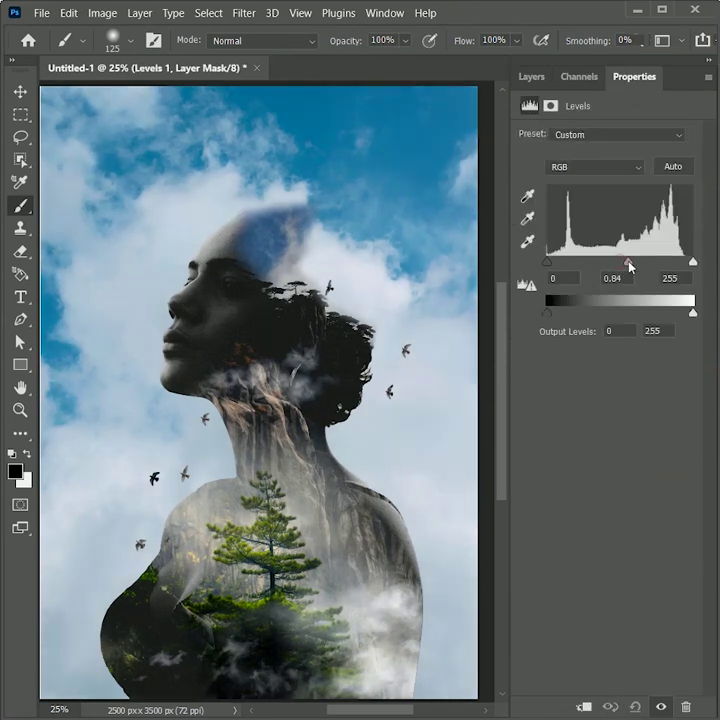
left_click_drag(693, 261, 690, 264)
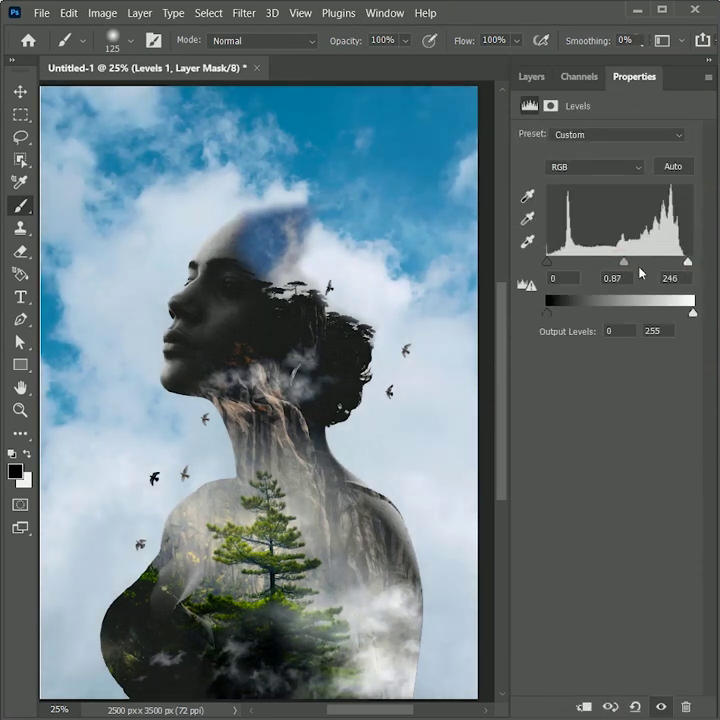
left_click_drag(624, 262, 628, 265)
Slightly enlarge the Birds with clouds layer and shift the birds a little upward behind the figure
left_click(531, 77)
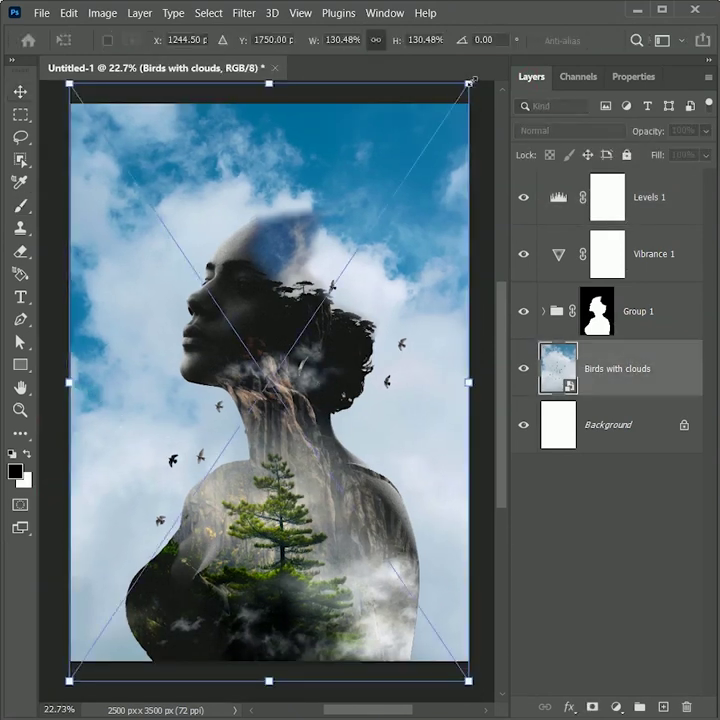
key("Return")
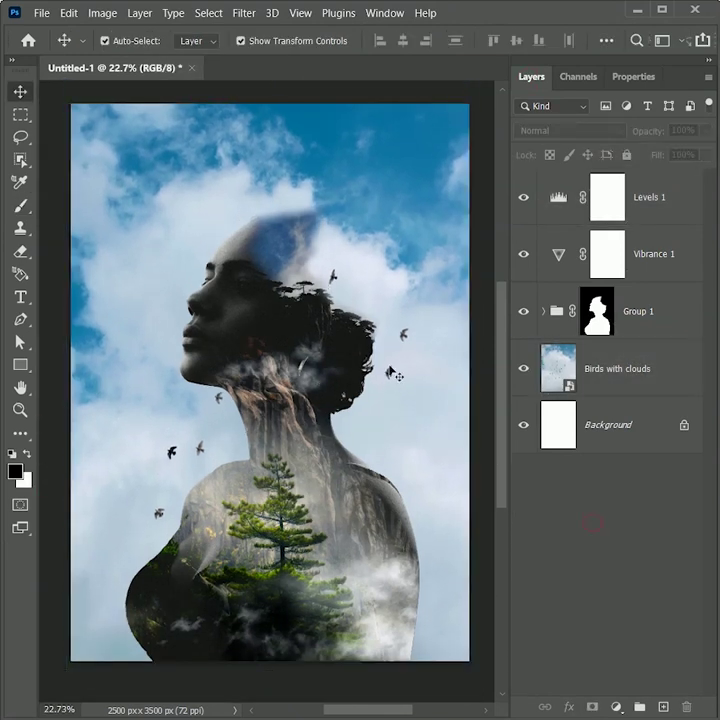
Hide the side panels and examine the finished double exposure up close
key("shift+Tab")
scroll(367, 551, "up", 3)
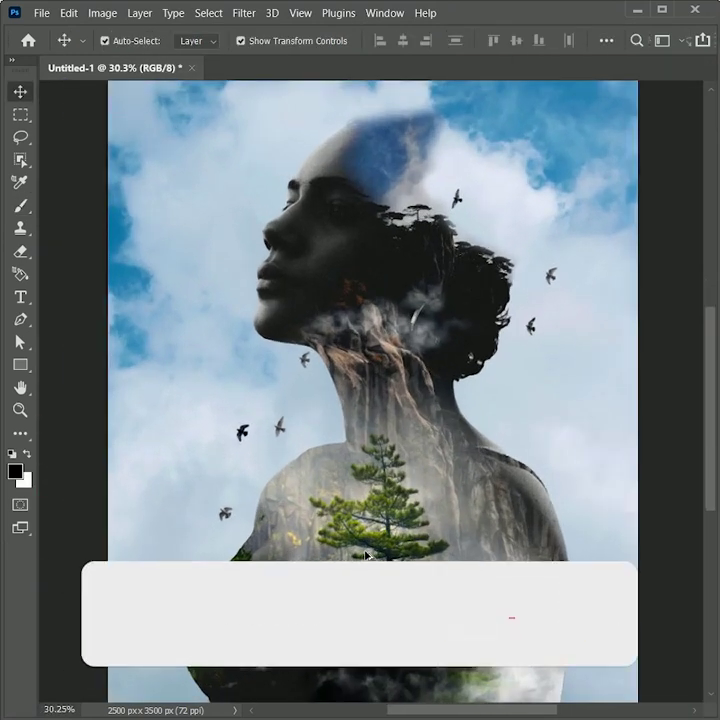
mouse_move(458, 471)
left_mouse_down()
mouse_move(446, 470)
mouse_move(460, 468)
mouse_move(461, 457)
left_mouse_up()
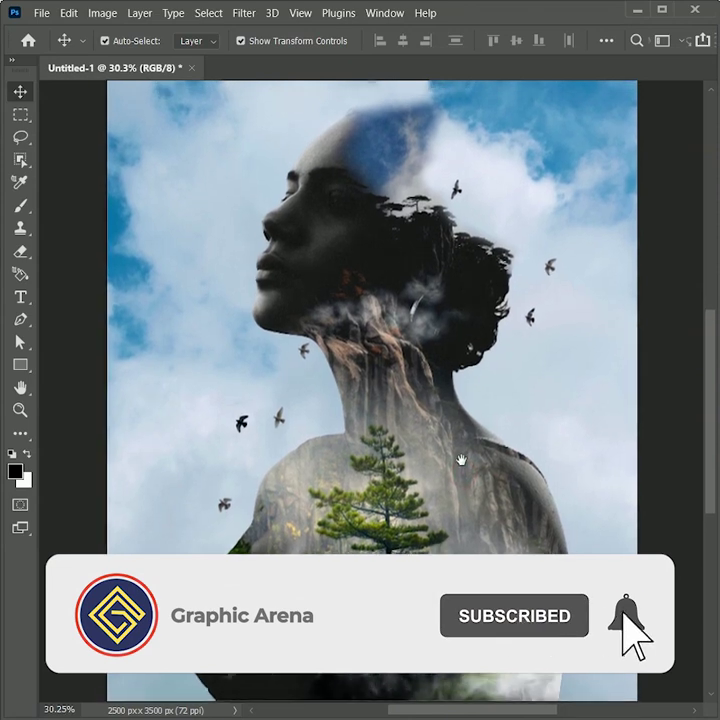
scroll(441, 466, "down", 1)
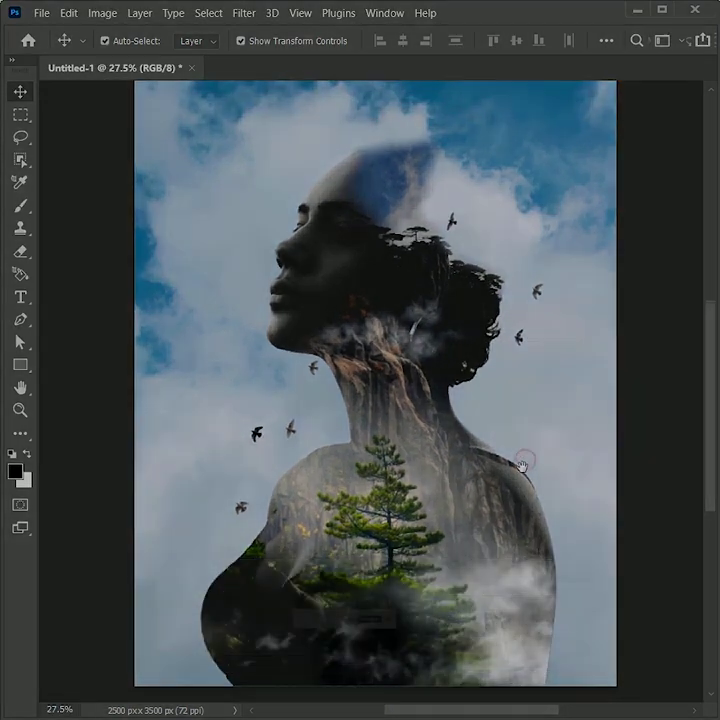